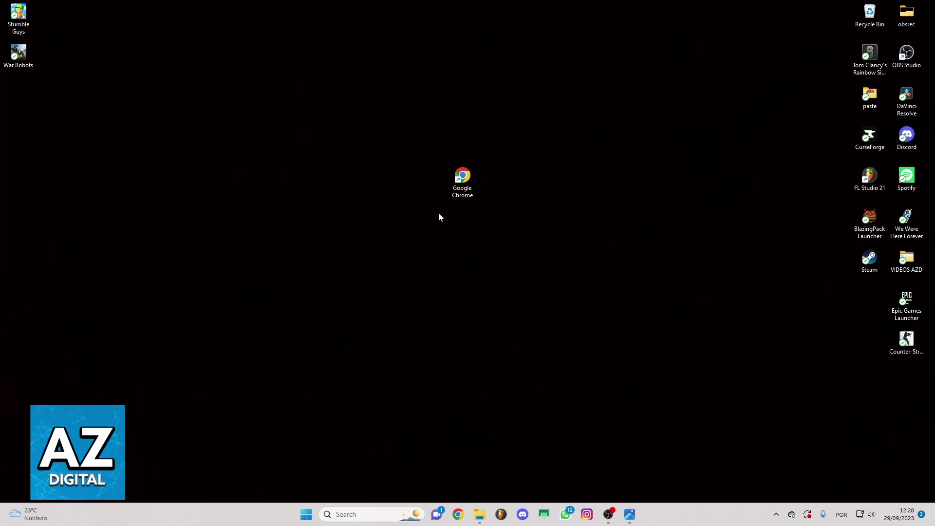
Step: Launch Chrome and bring up the Google account panel from the profile avatar
{"action": "double_click", "coordinate": [468, 178]}
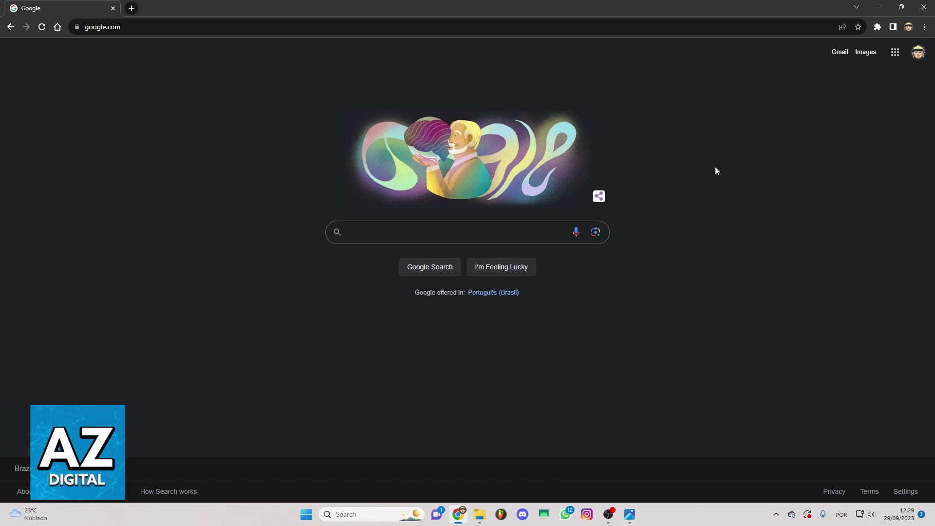
{"action": "left_click", "coordinate": [919, 54]}
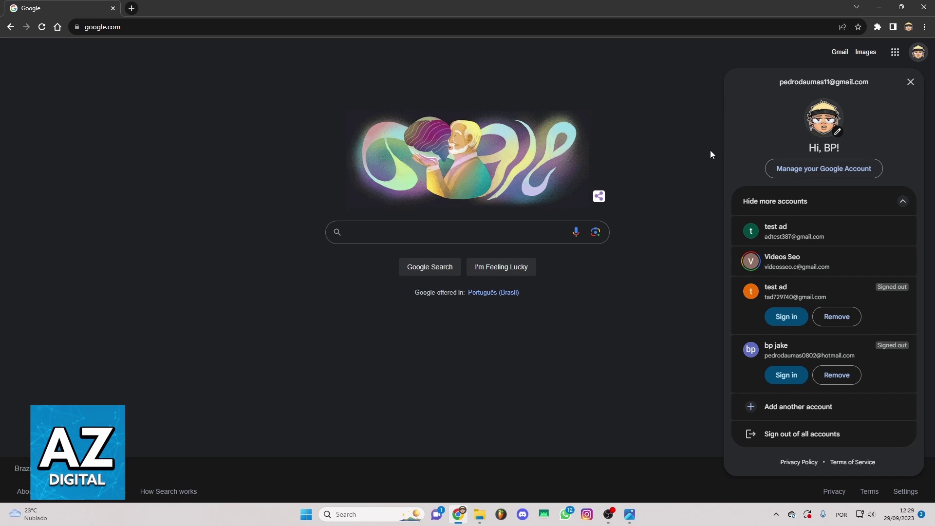
Step: Go to 'Manage your Google Account' and start searching its settings for apps
{"action": "left_click", "coordinate": [825, 168]}
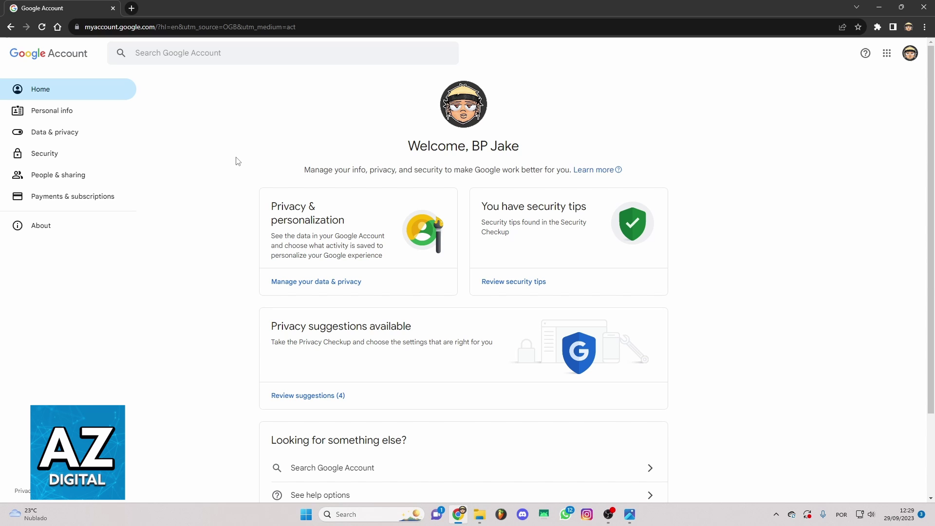
{"action": "left_click", "coordinate": [208, 51]}
{"action": "type", "text": "apps"}
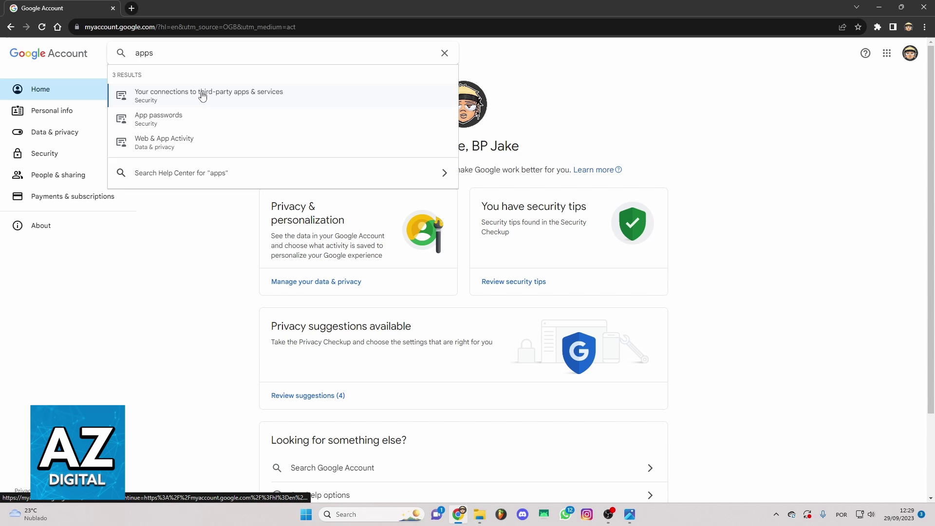
Step: Open 'Your connections to third-party apps & services', try a name search, then clear it
{"action": "left_click", "coordinate": [259, 102]}
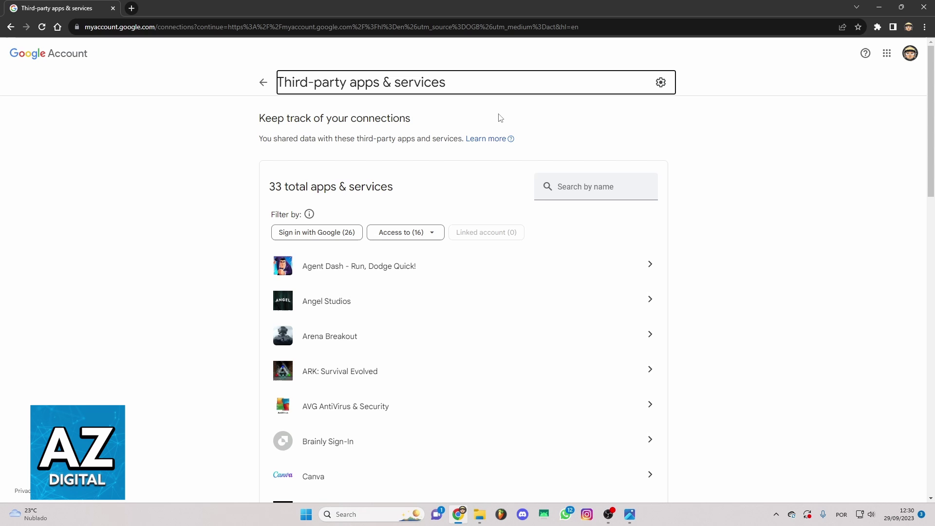
{"action": "left_click", "coordinate": [569, 187]}
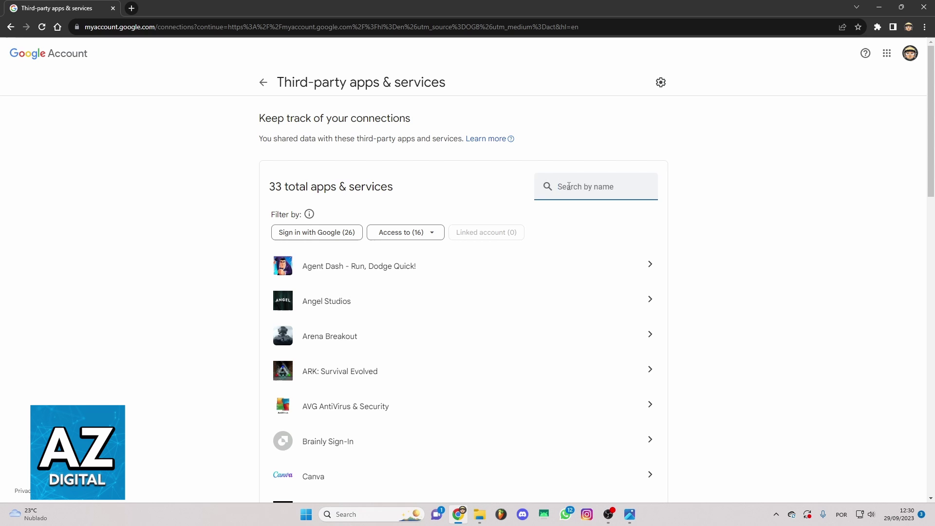
{"action": "type", "text": "linkedin"}
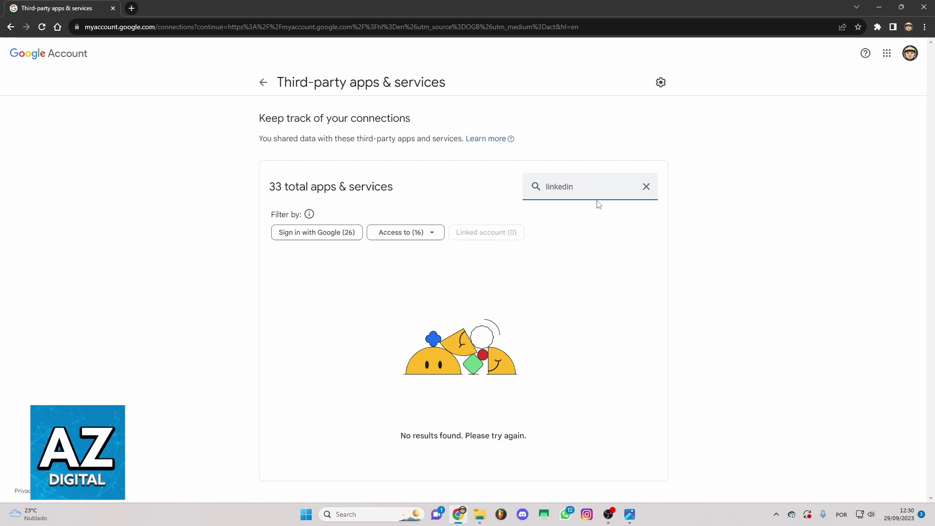
{"action": "left_click", "coordinate": [644, 188]}
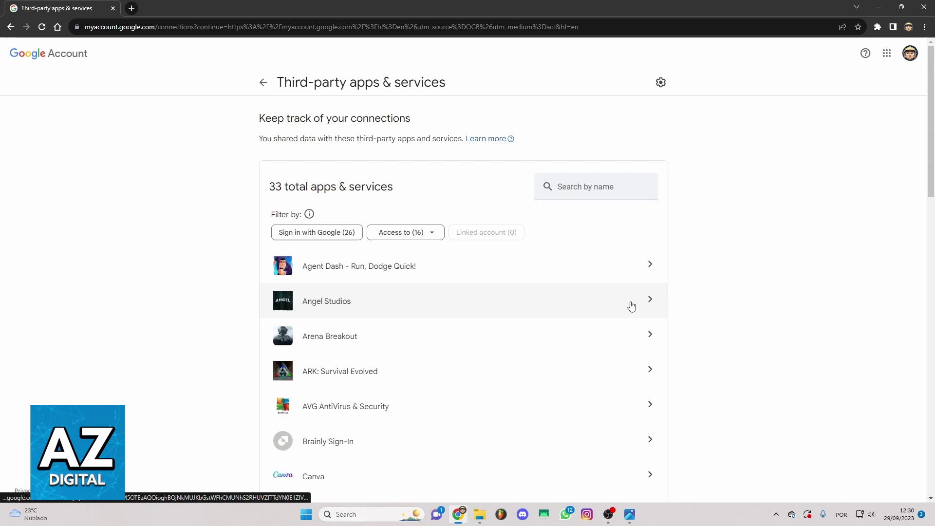
Step: Delete all connections with Arena Breakout from its details page and confirm
{"action": "left_click", "coordinate": [645, 340]}
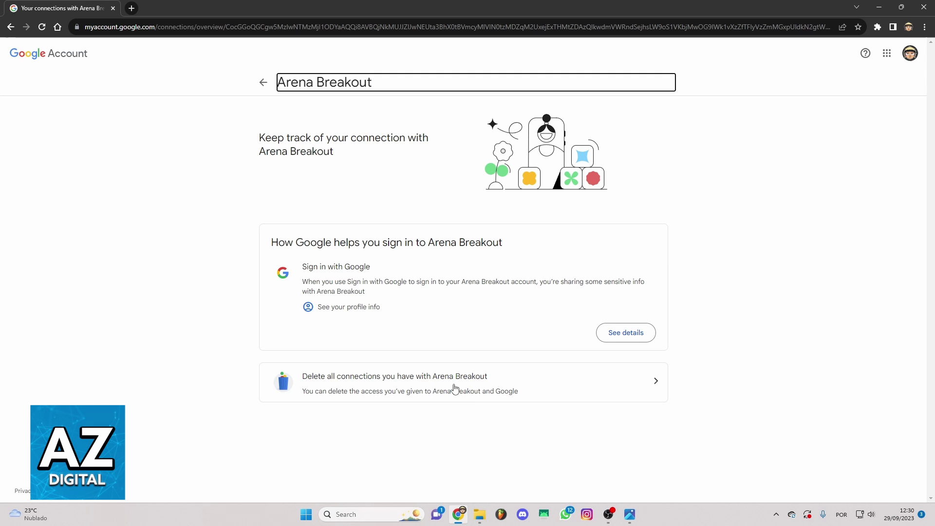
{"action": "left_click", "coordinate": [487, 383]}
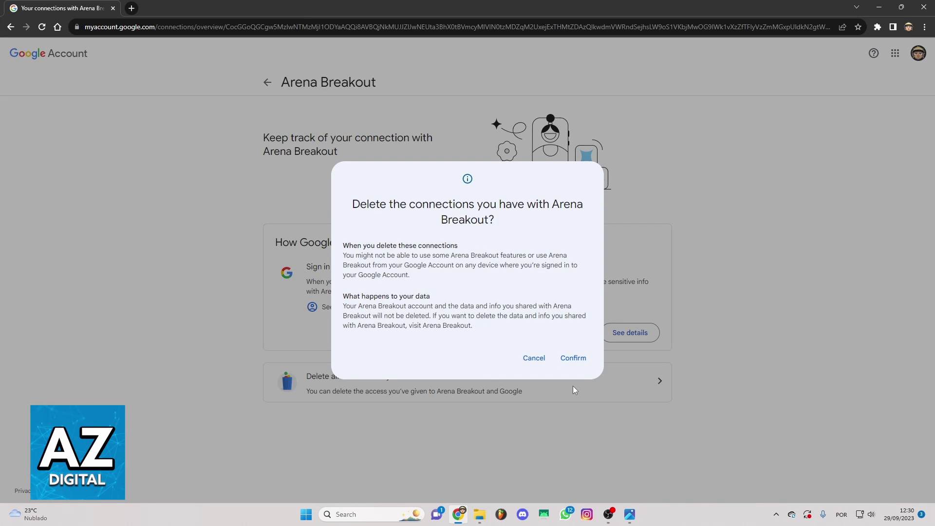
{"action": "left_click", "coordinate": [574, 357]}
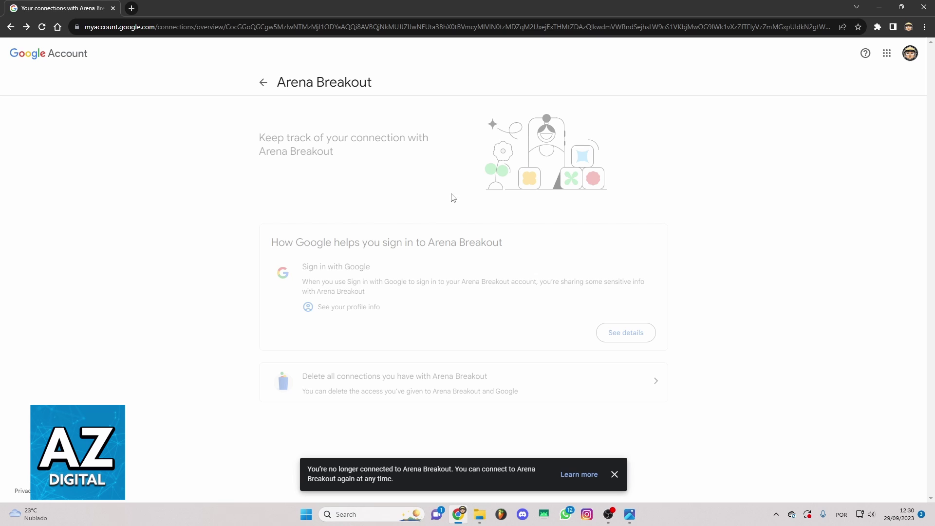